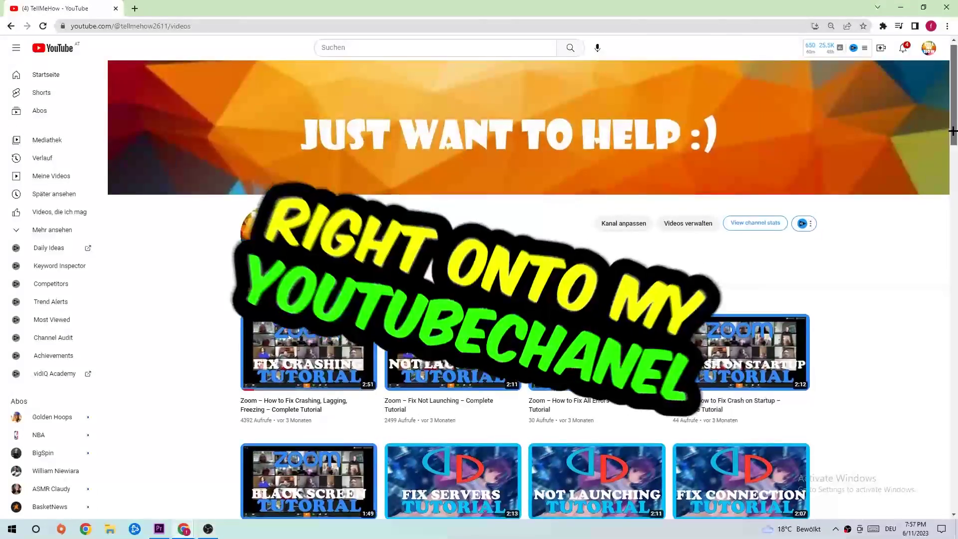
Step: Scroll down through the YouTube channel's Videos page of tutorials
scroll(952, 130, "down", 6)
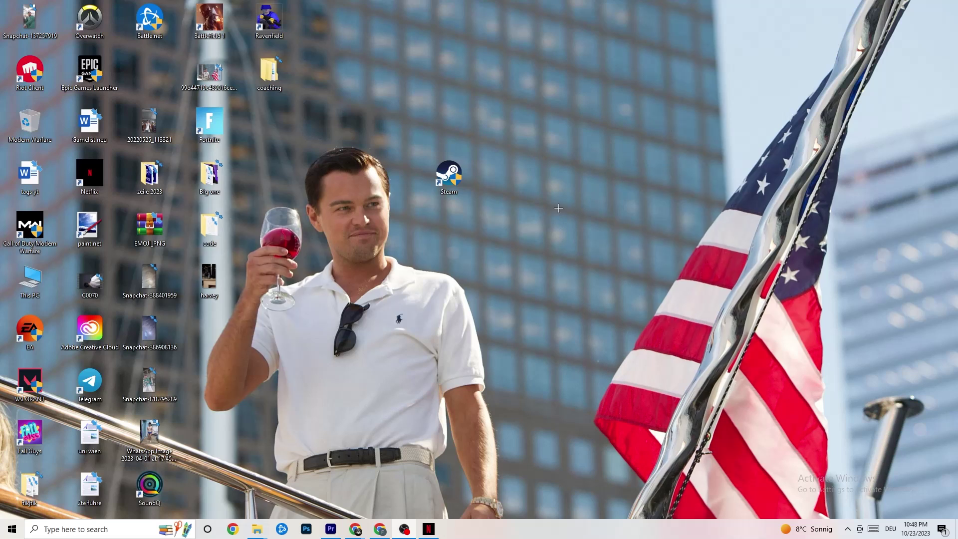
Step: Open Settings > Update & Security, check for updates, then go to the Troubleshoot page
left_click(6, 535)
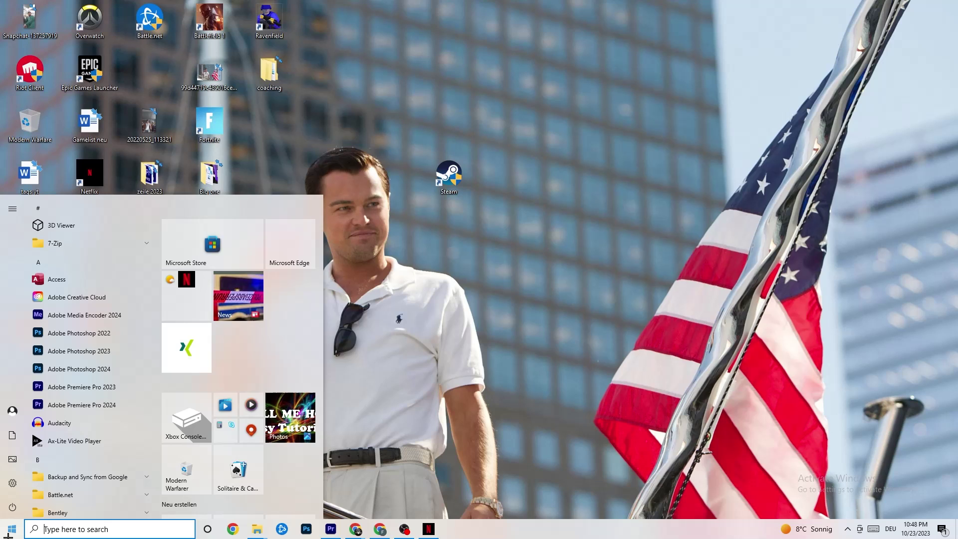
left_click(12, 483)
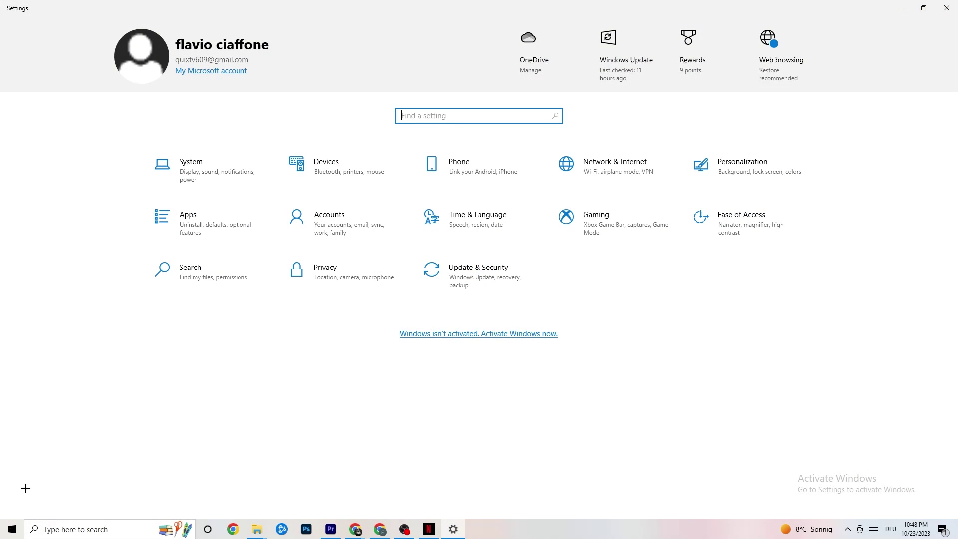
left_click(462, 285)
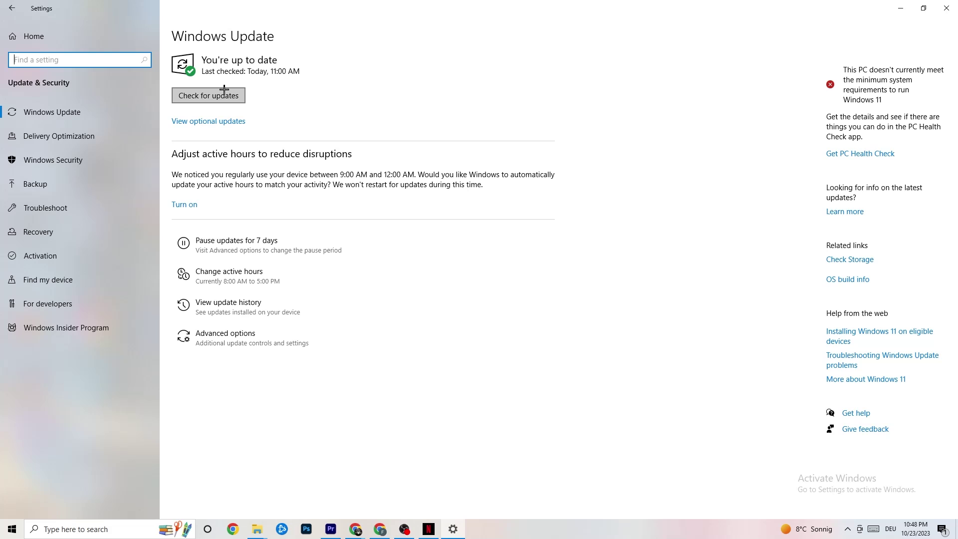
left_click(279, 66)
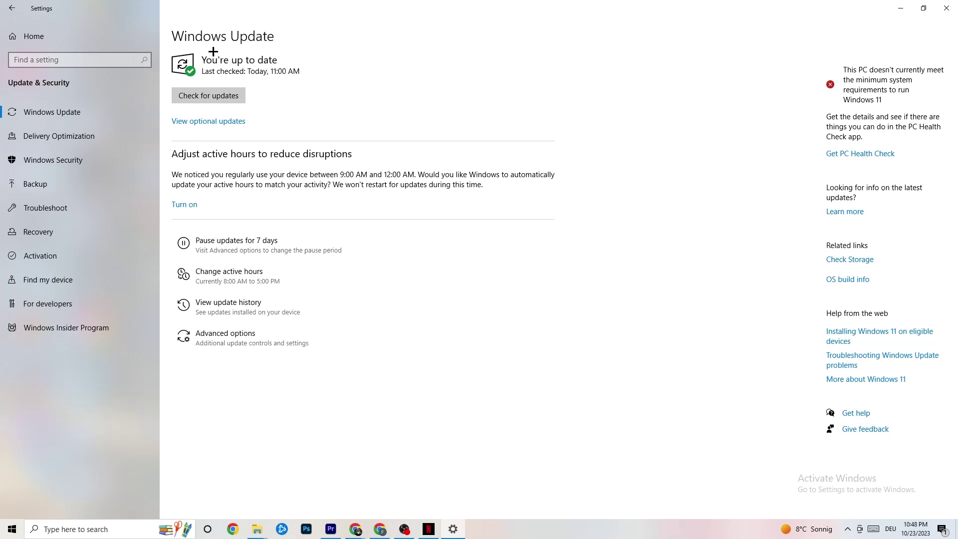
left_click(59, 212)
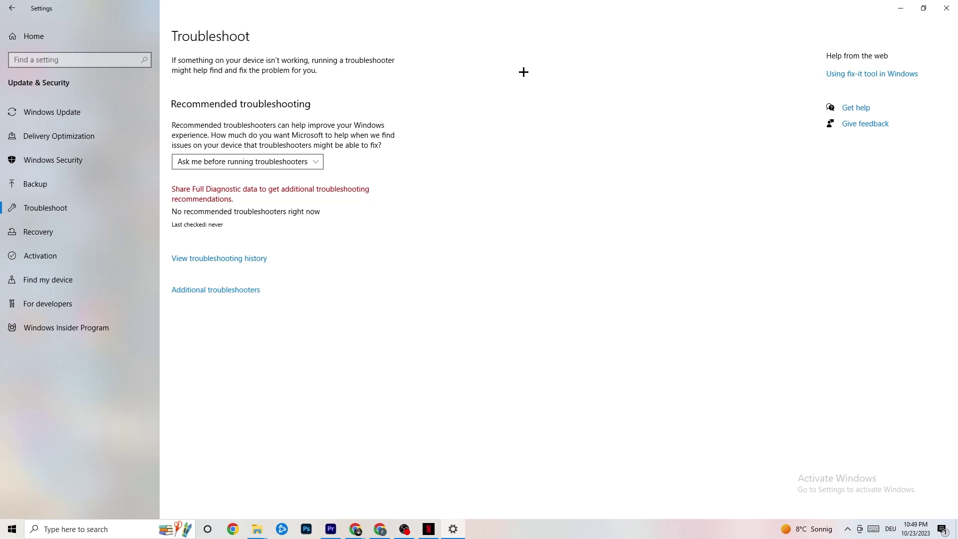
Step: Minimize the Settings window so the desktop shortcuts show
left_click(900, 7)
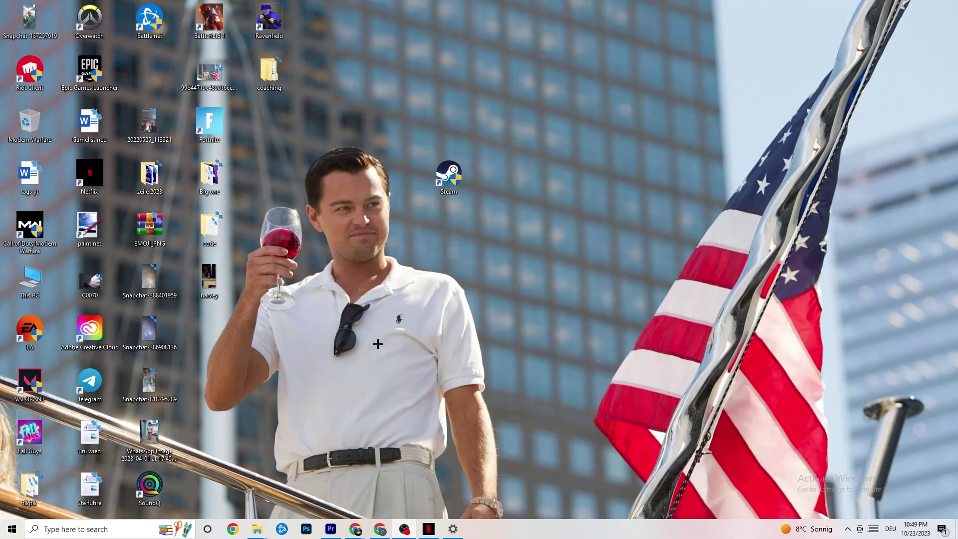
left_click_drag(444, 178, 459, 208)
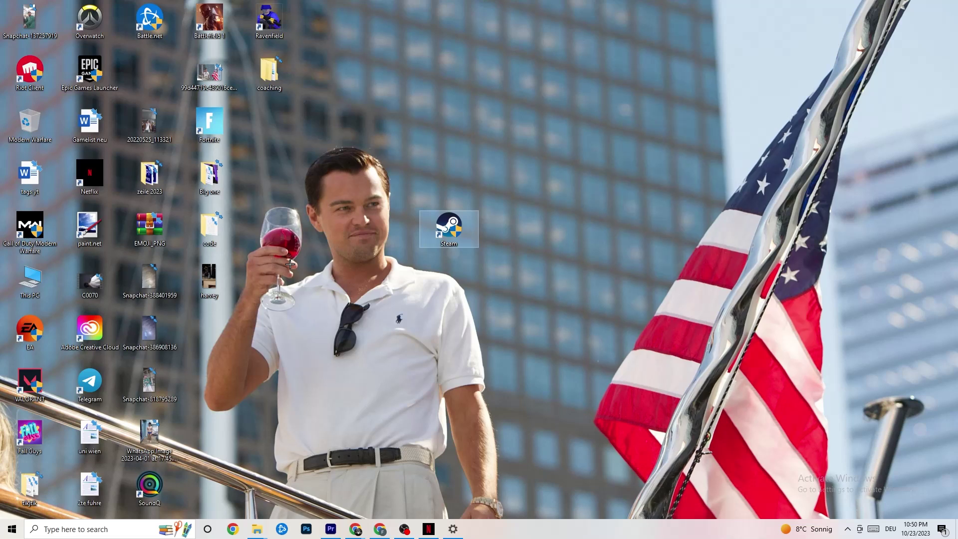
right_click(455, 226)
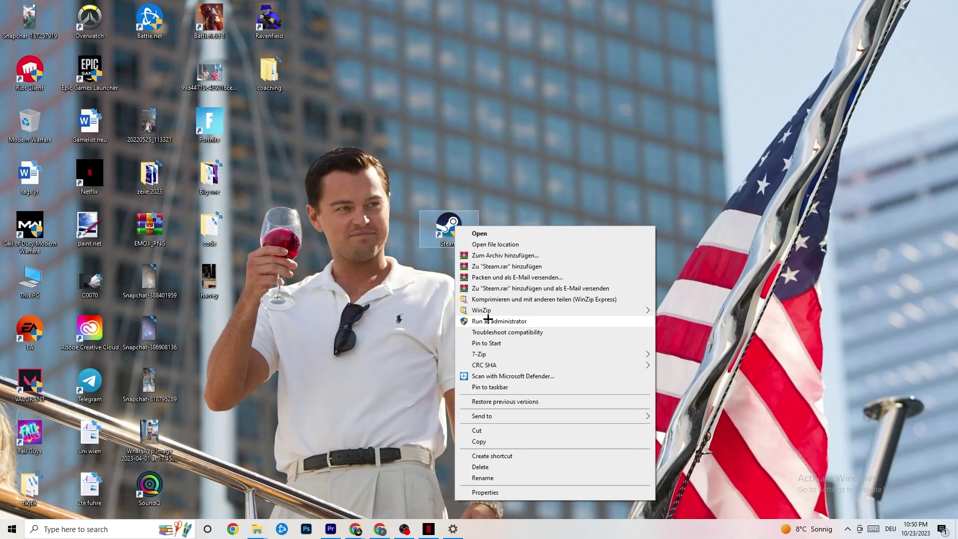
left_click(380, 305)
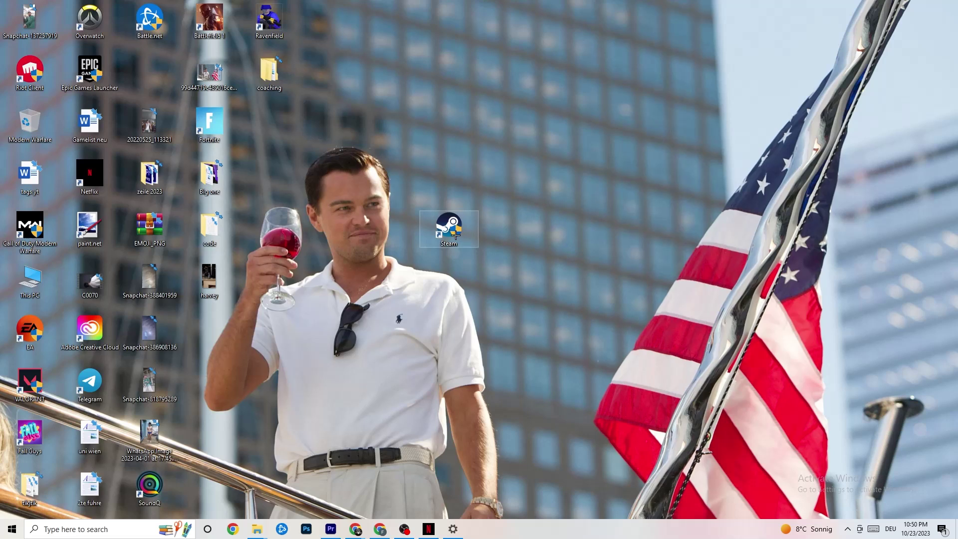
left_click_drag(440, 224, 440, 172)
Step: Set the Steam shortcut to Windows 8 compatibility mode with Run as administrator, then apply
right_click(441, 173)
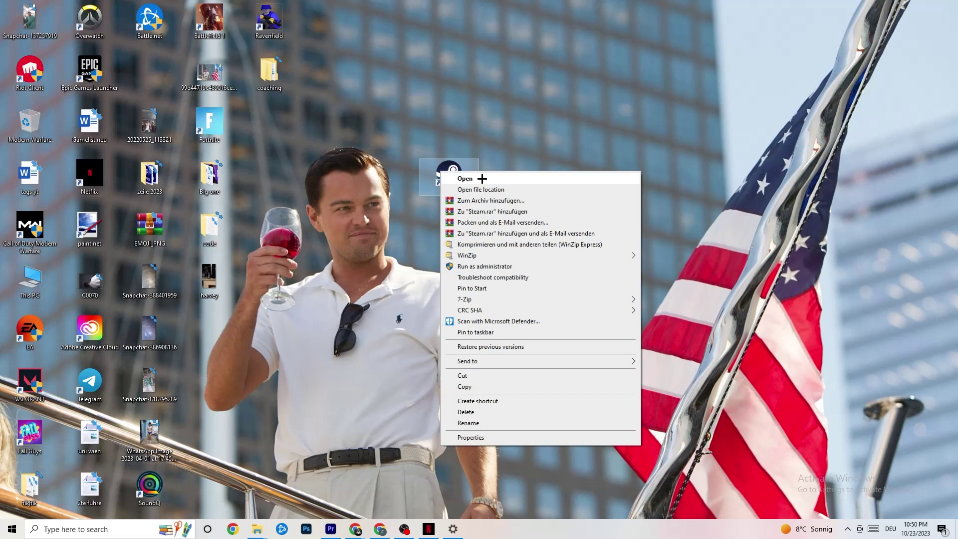
left_click(478, 438)
left_click_drag(518, 181, 466, 86)
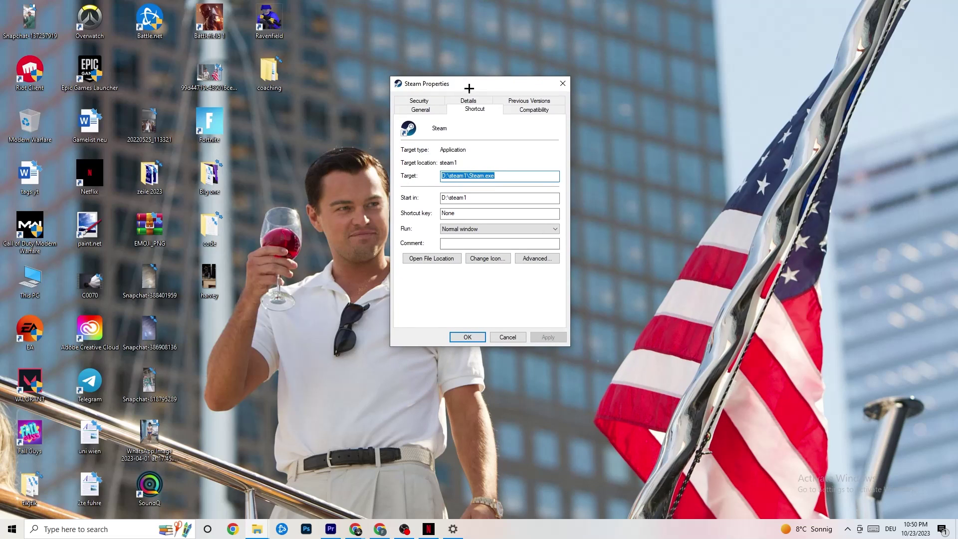
left_click(530, 109)
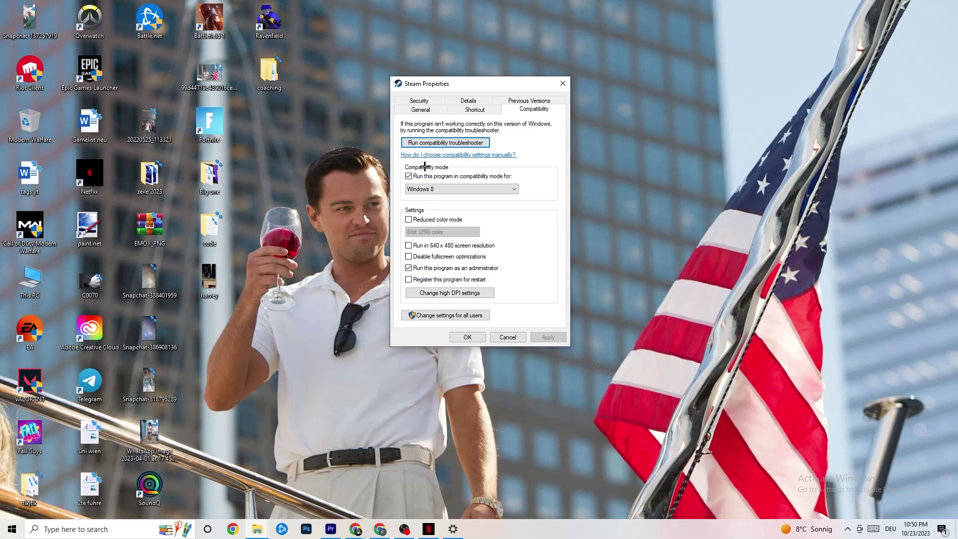
left_click(408, 175)
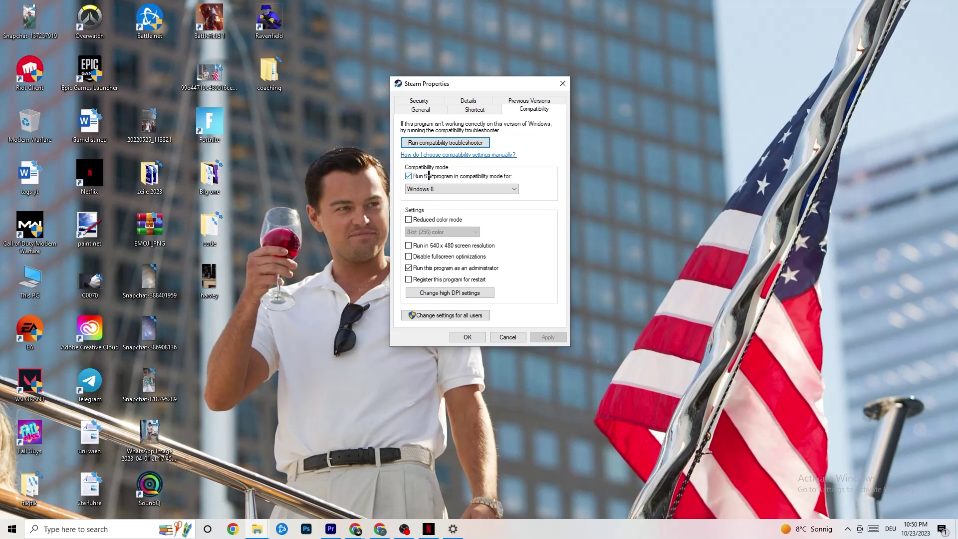
left_click(486, 188)
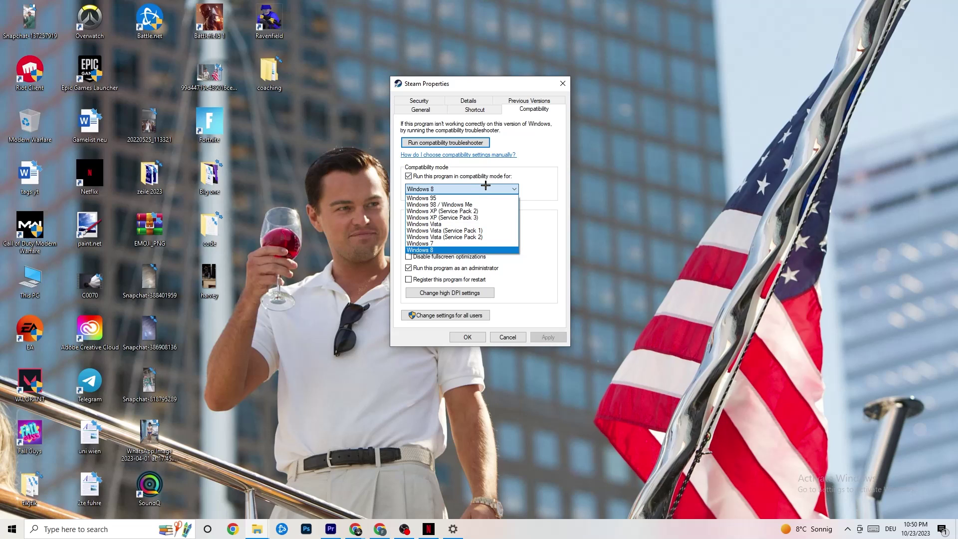
left_click(469, 249)
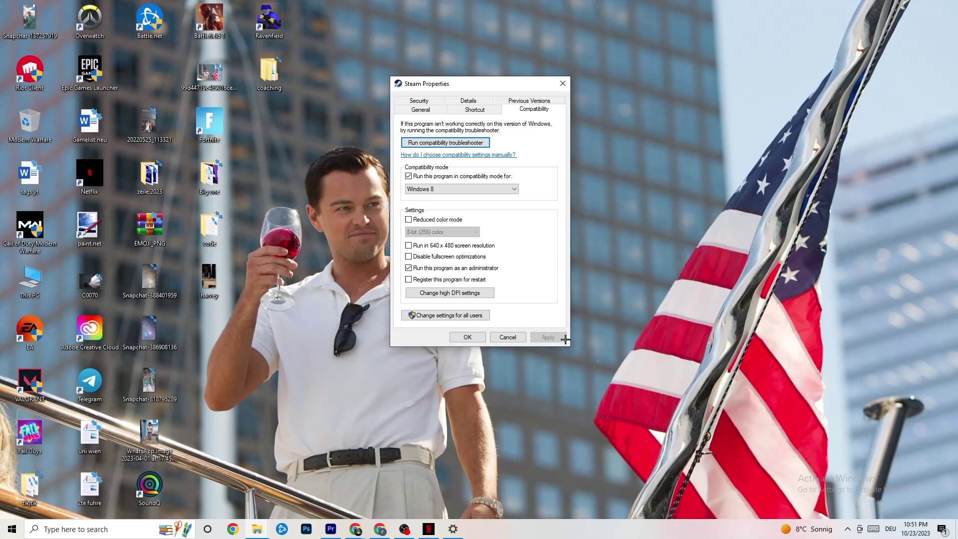
left_click(469, 338)
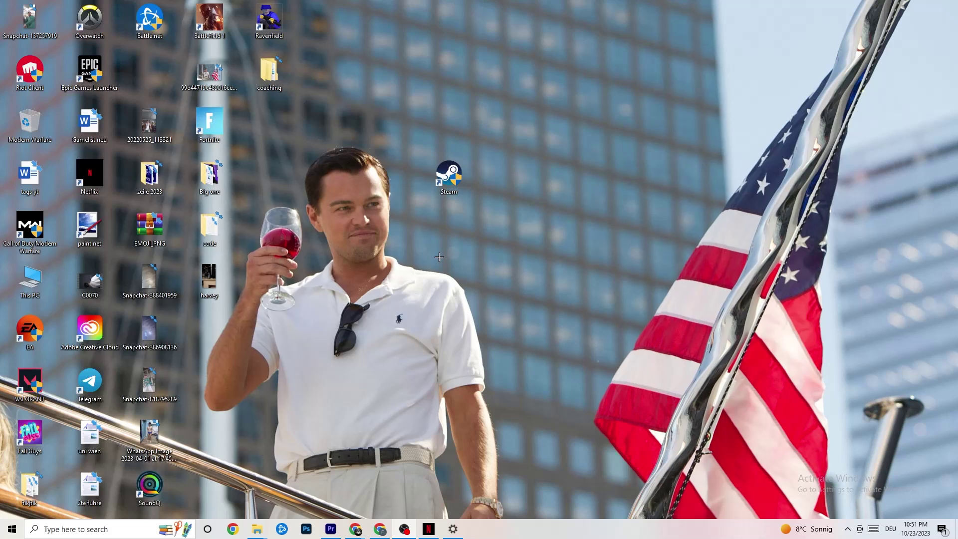
Step: Bring up the Steam shortcut's context menu again and dismiss it unchanged
left_click(445, 185)
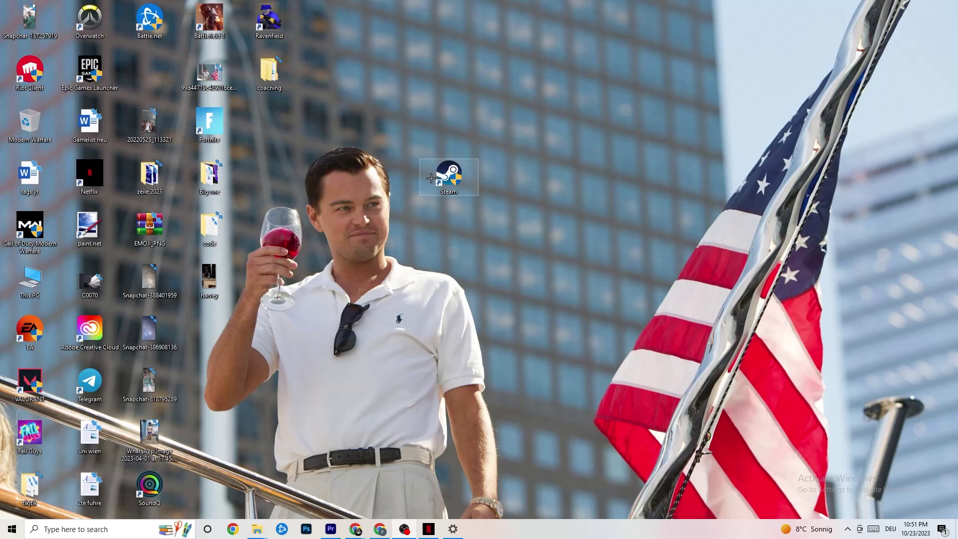
right_click(431, 179)
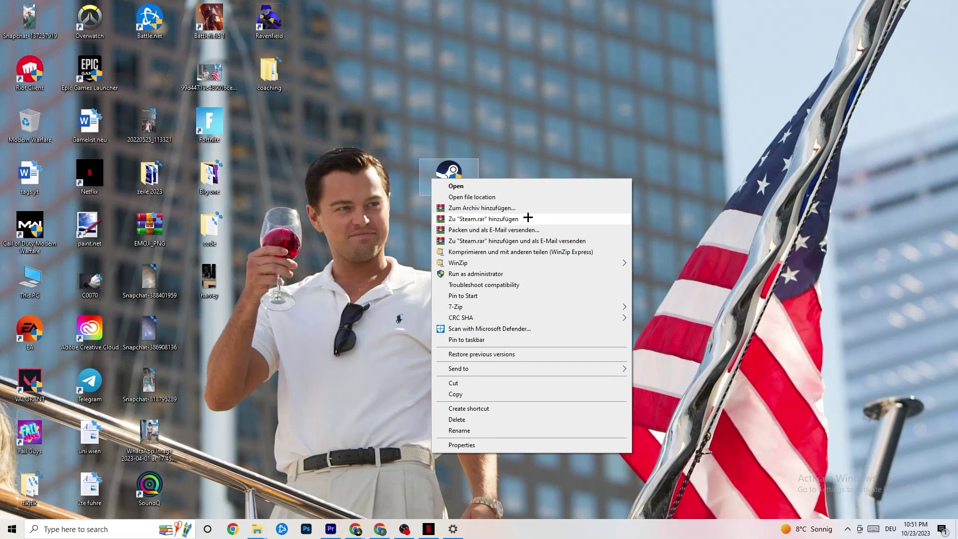
left_click(352, 219)
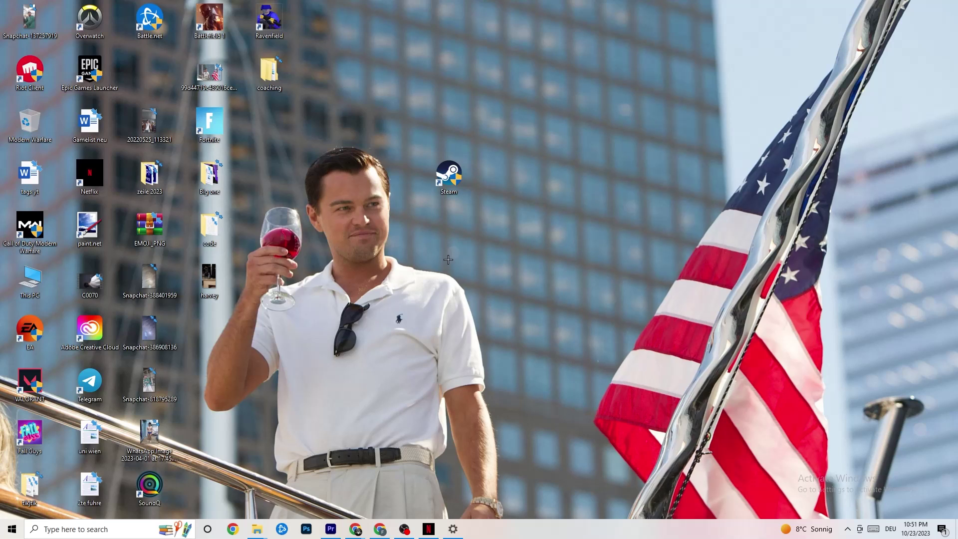
Step: Restore Settings, go to System > Display, and keep scaling at 100% at 1920 × 1080
left_click(12, 528)
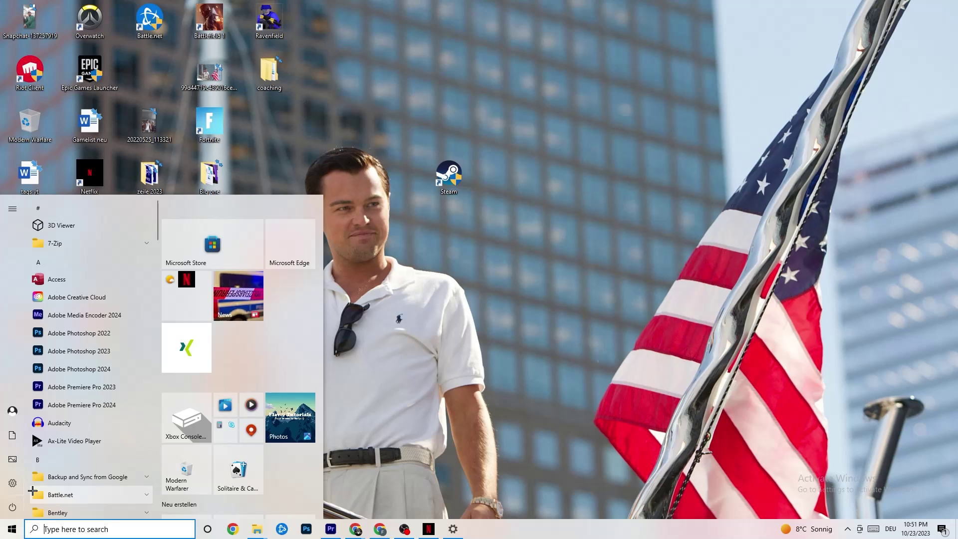
left_click(453, 529)
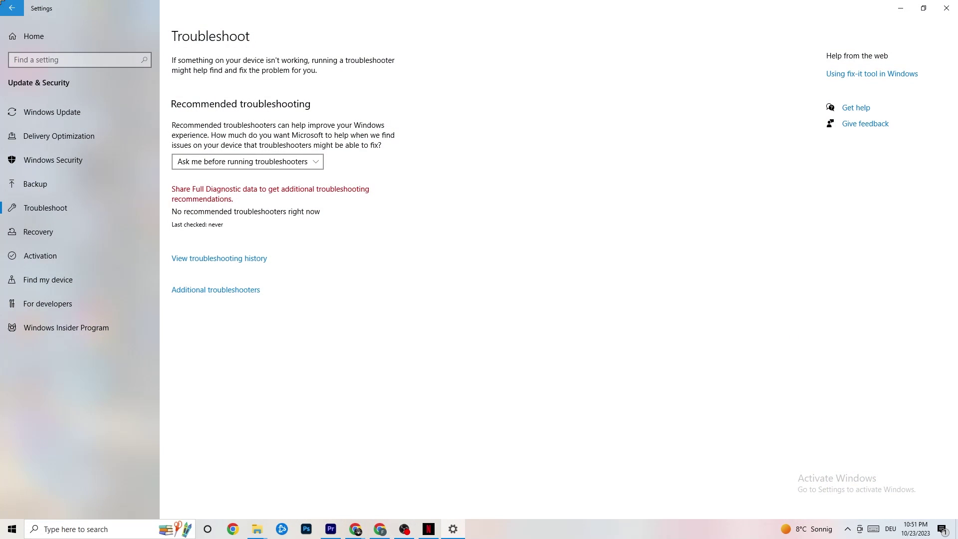
left_click(2, 3)
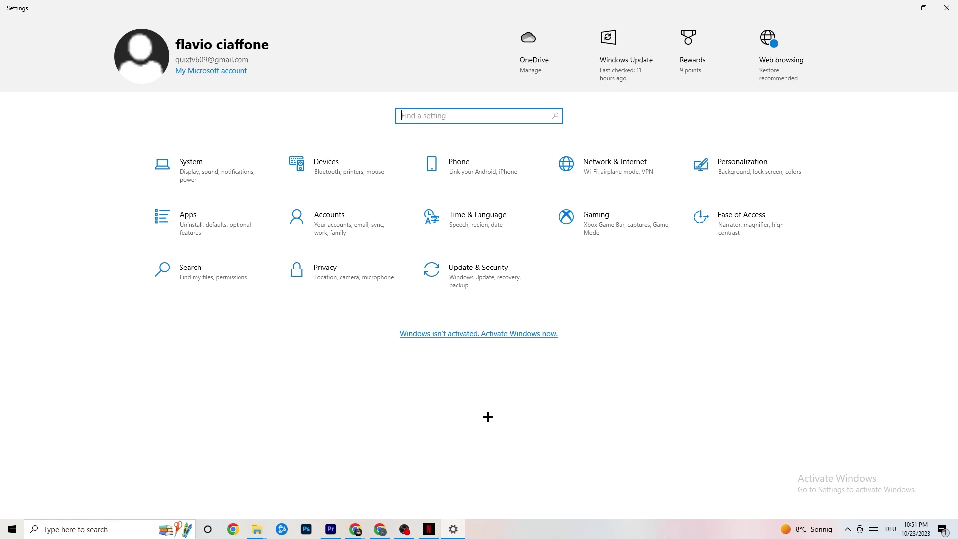
left_click(225, 181)
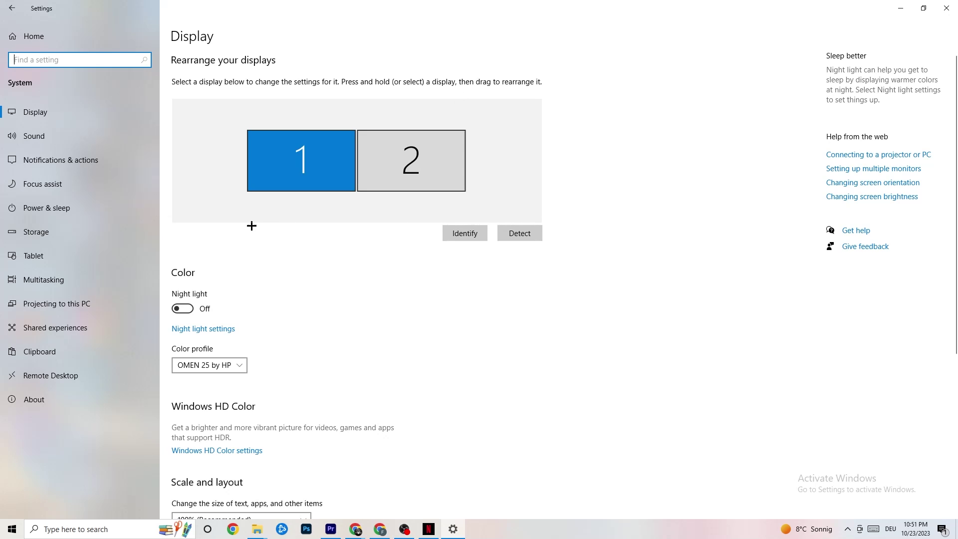
scroll(251, 225, "down", 5)
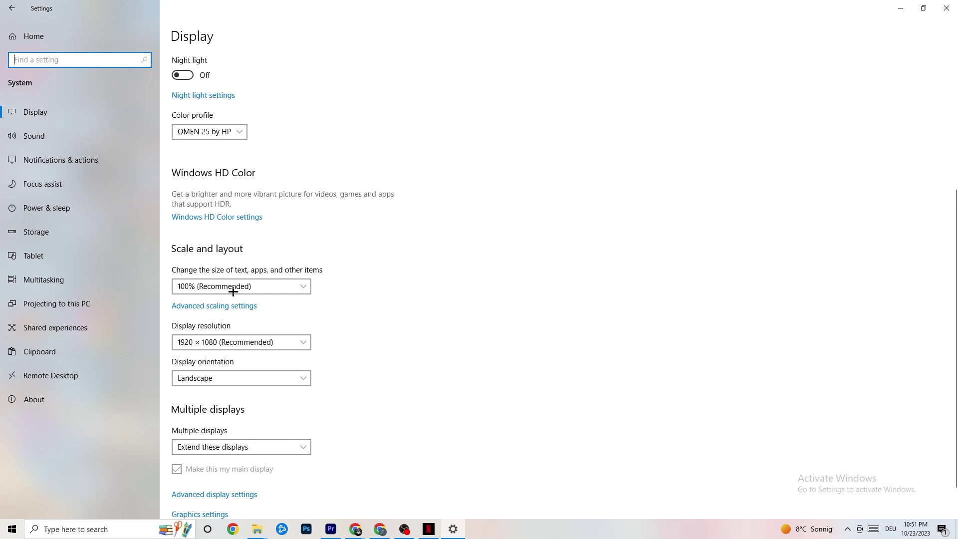
left_click(242, 248)
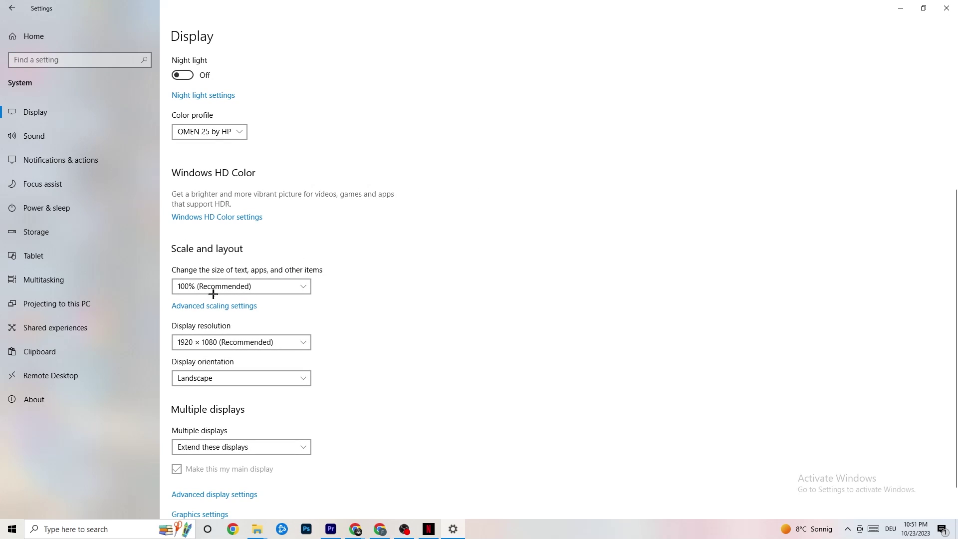
left_click(302, 281)
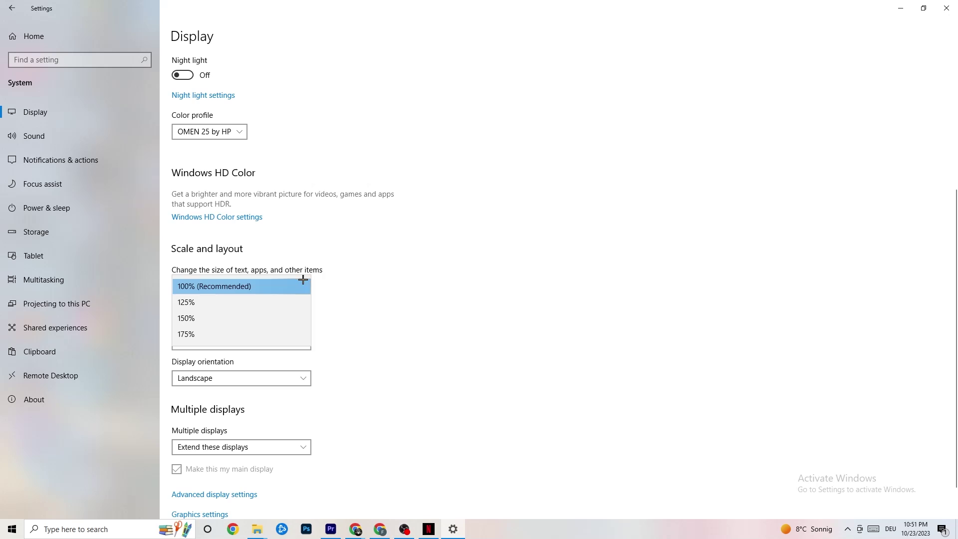
left_click(433, 247)
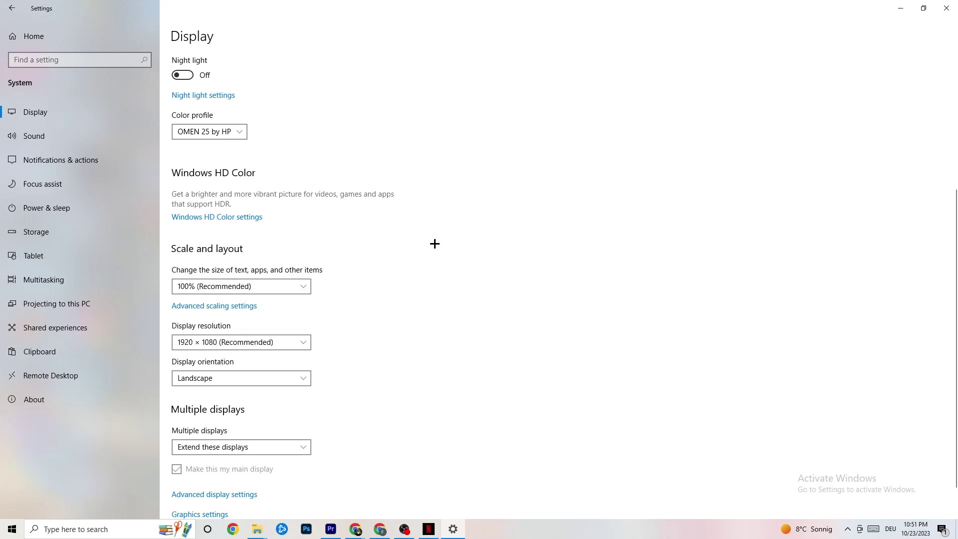
Step: Open Power & sleep, view the additional Power Options with Balanced kept, then close it
left_click(63, 206)
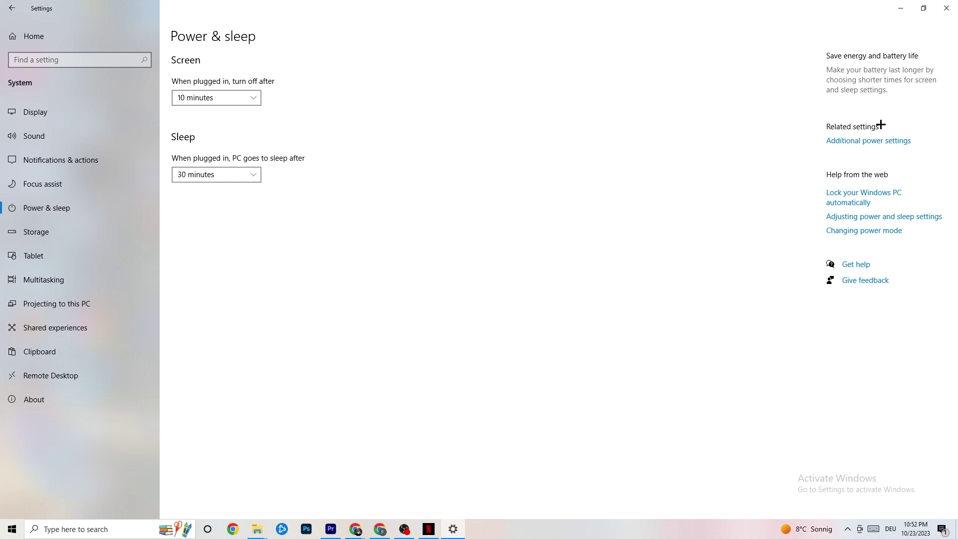
left_click(878, 142)
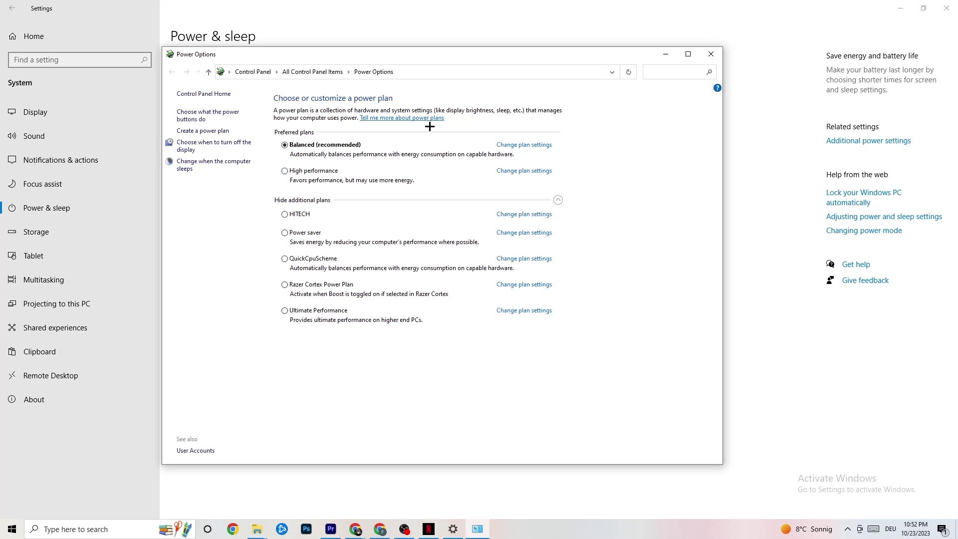
left_click(709, 56)
Step: From Storage, open Storage Sense settings, keeping Every week runs and 14-day recycle-bin cleanup
left_click(69, 232)
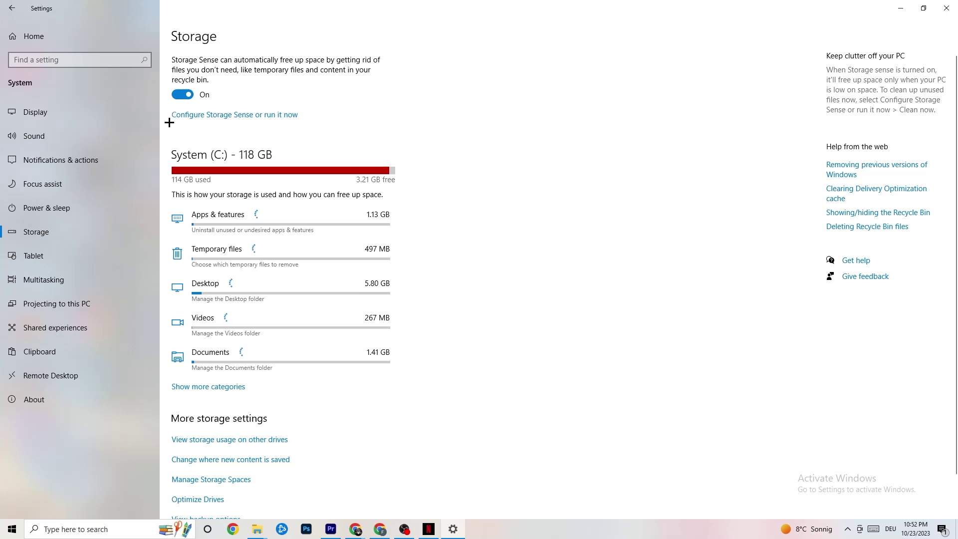
left_click(267, 115)
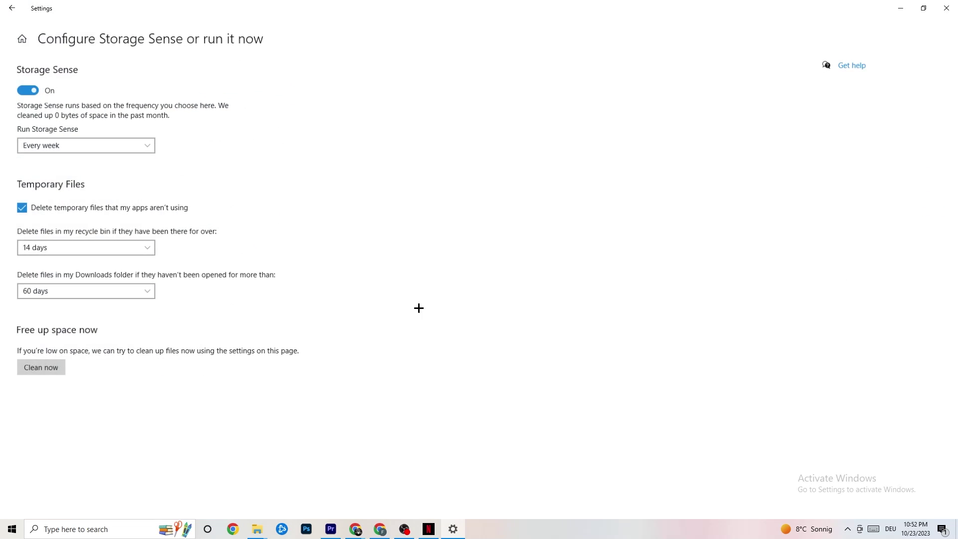
left_click(113, 141)
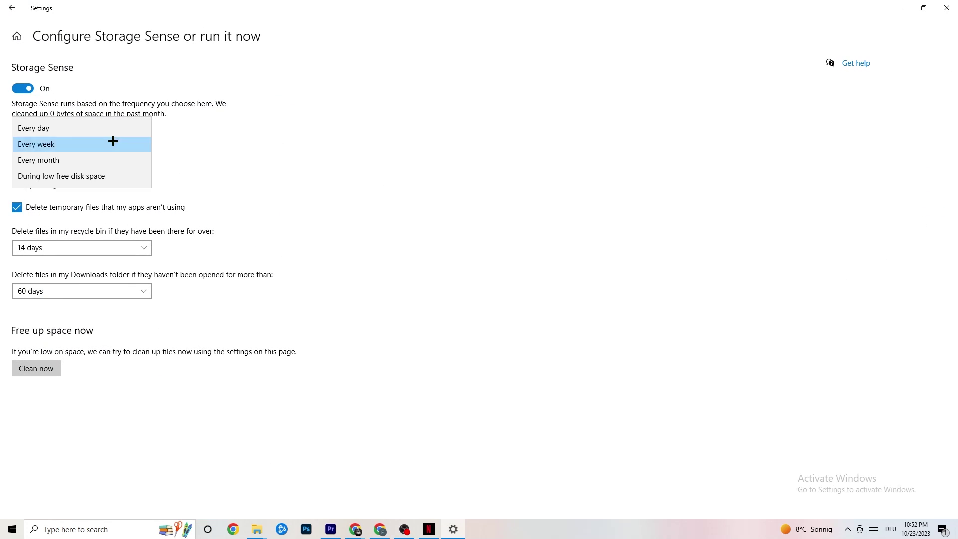
left_click(387, 186)
left_click(58, 143)
left_click(203, 83)
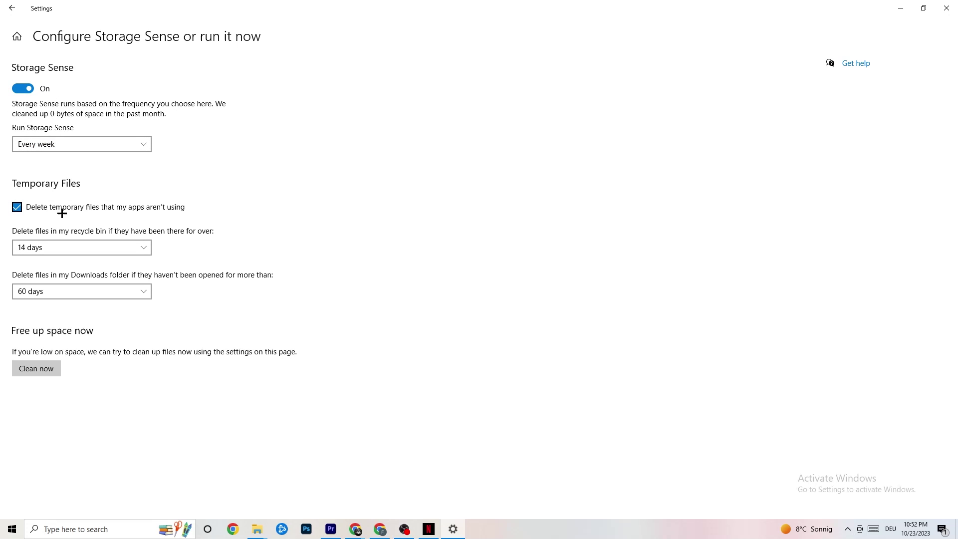
left_click(103, 248)
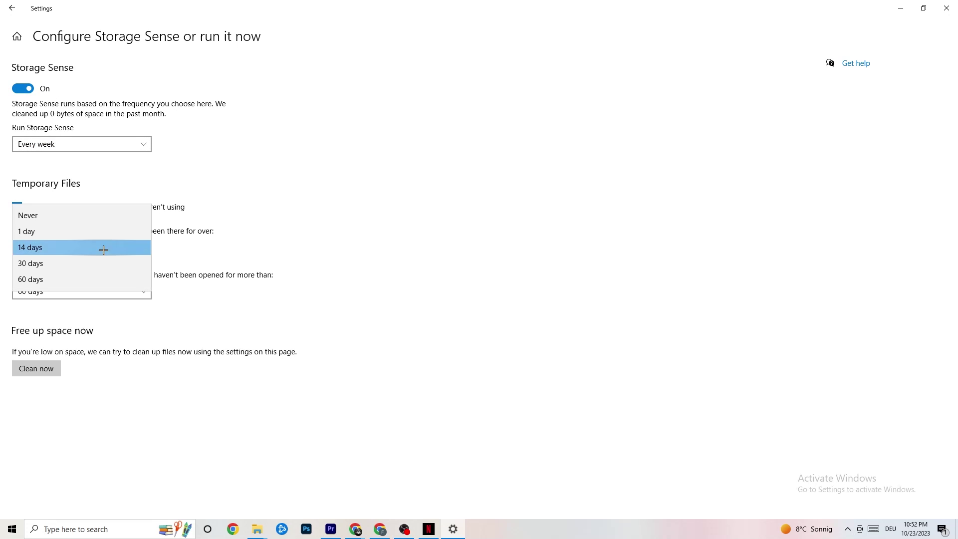
left_click(397, 211)
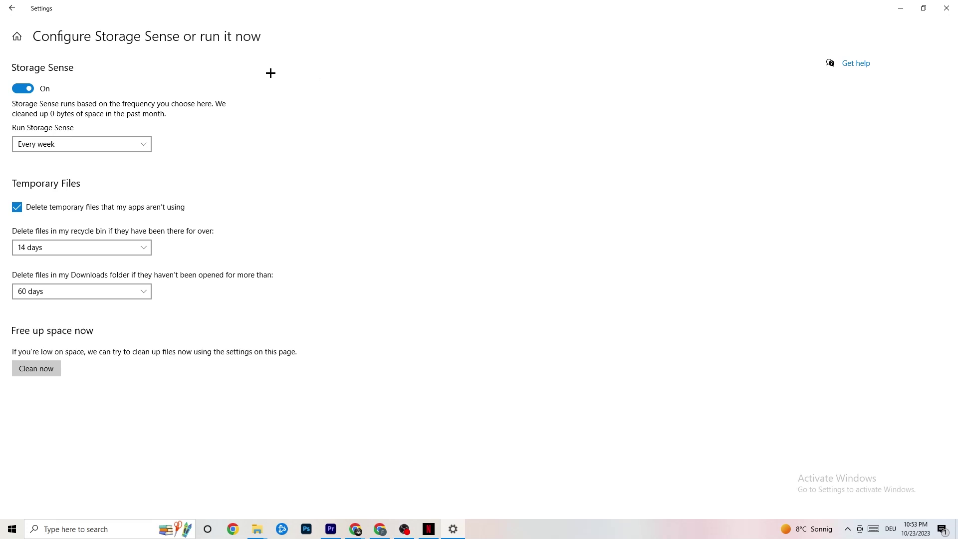
Step: Go back to the Settings home and open Gaming's Xbox Game Bar page, which is off
left_click(20, 10)
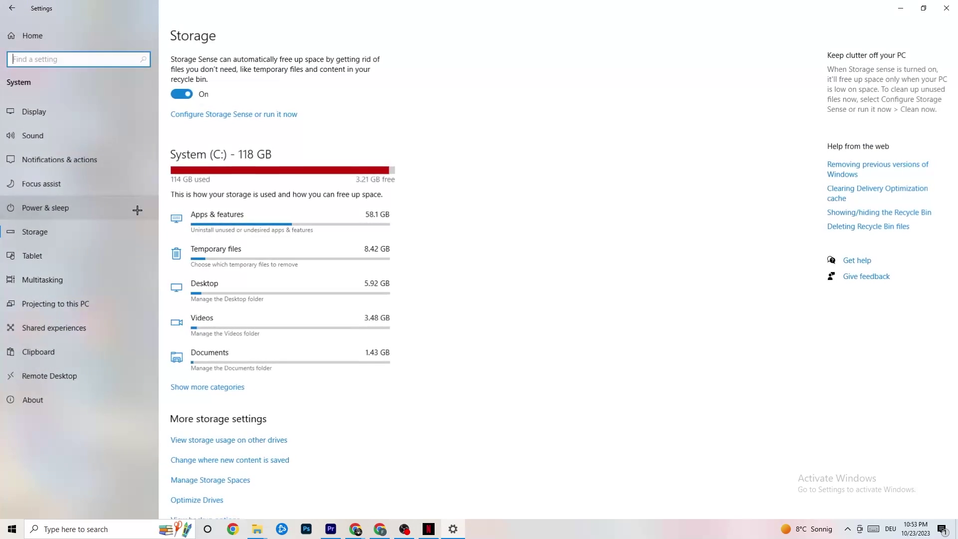
left_click(10, 10)
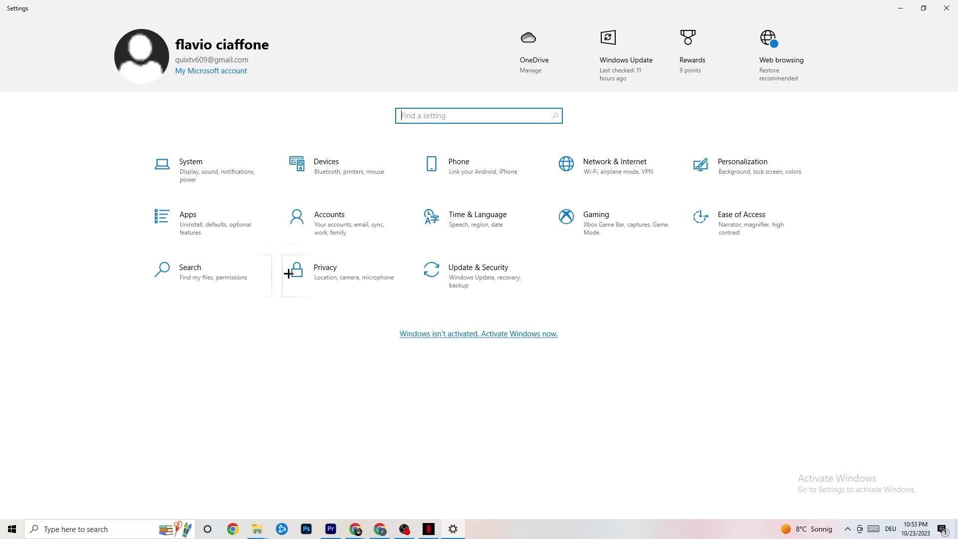
left_click(615, 227)
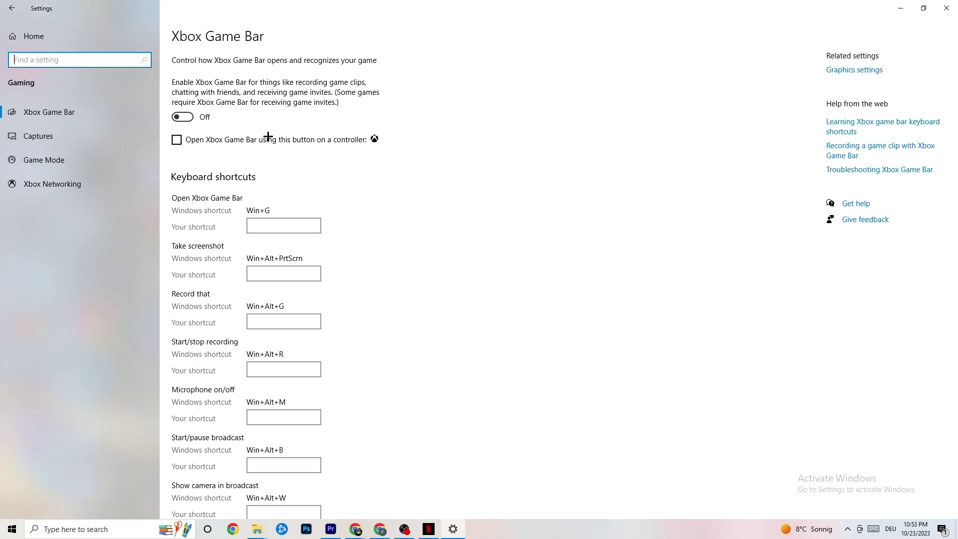
Step: Open Captures, showing background recording and recorded audio off at 30 fps
left_click(63, 131)
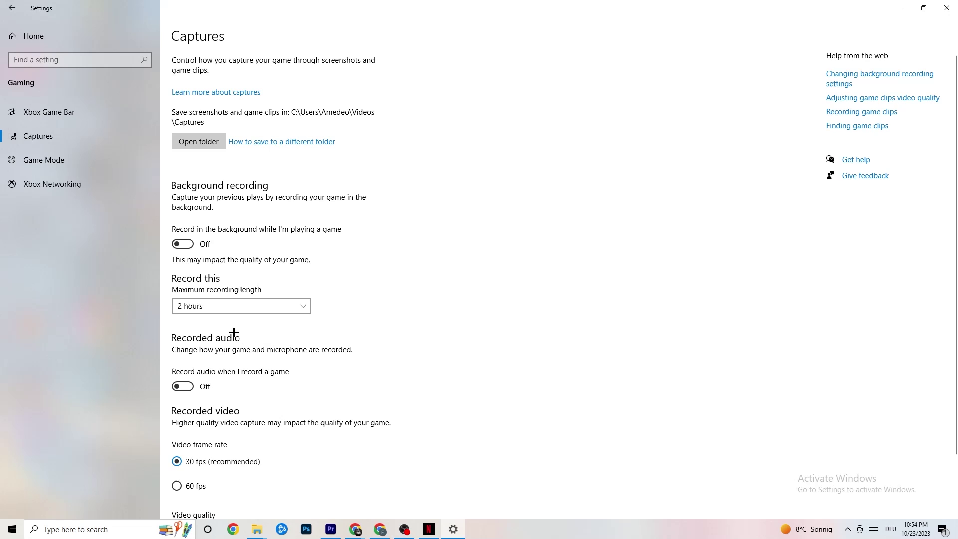
Step: Check that Game Mode is On, then close the Settings window
left_click(53, 160)
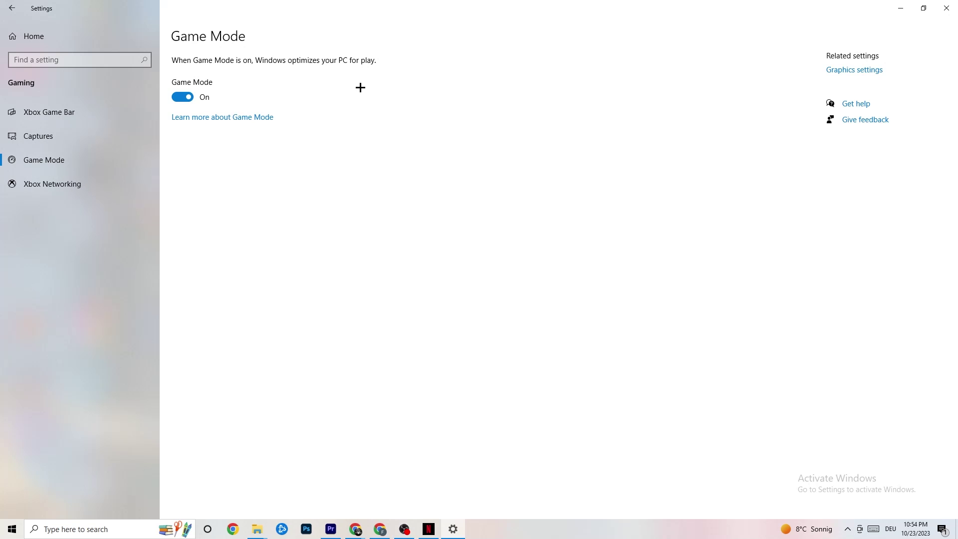
left_click(942, 8)
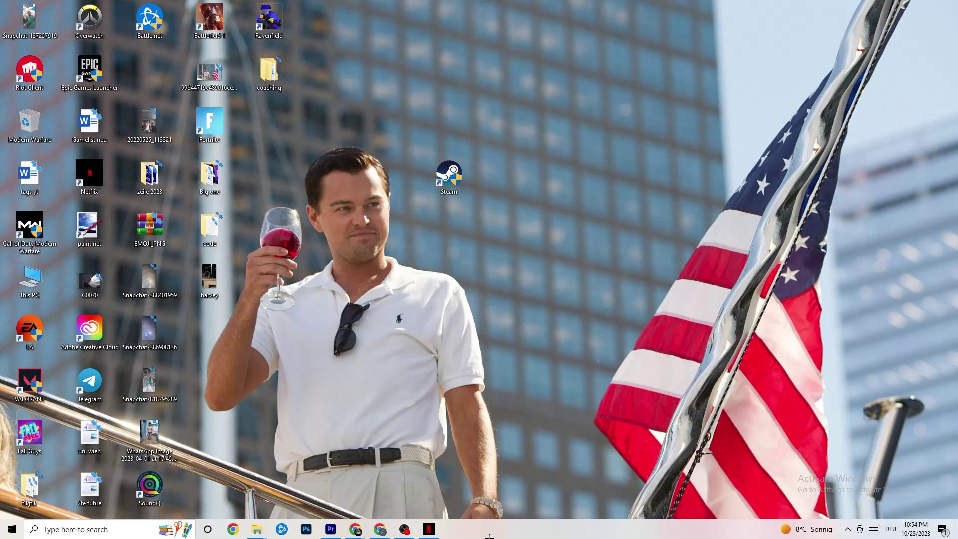
Step: Launch Task Manager from the taskbar and end the running Netflix app from the Processes list
right_click(490, 536)
left_click(509, 491)
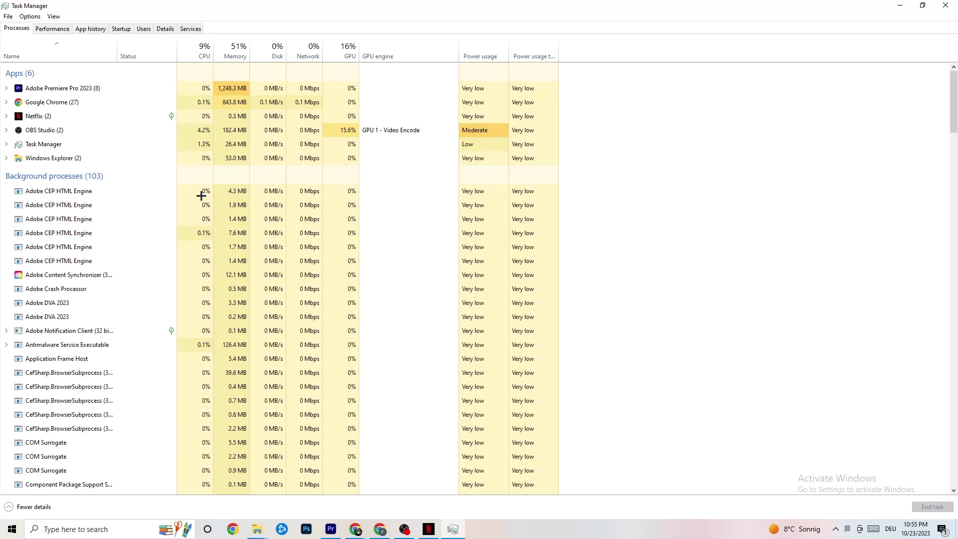
scroll(211, 373, "down", 3)
scroll(200, 350, "down", 4)
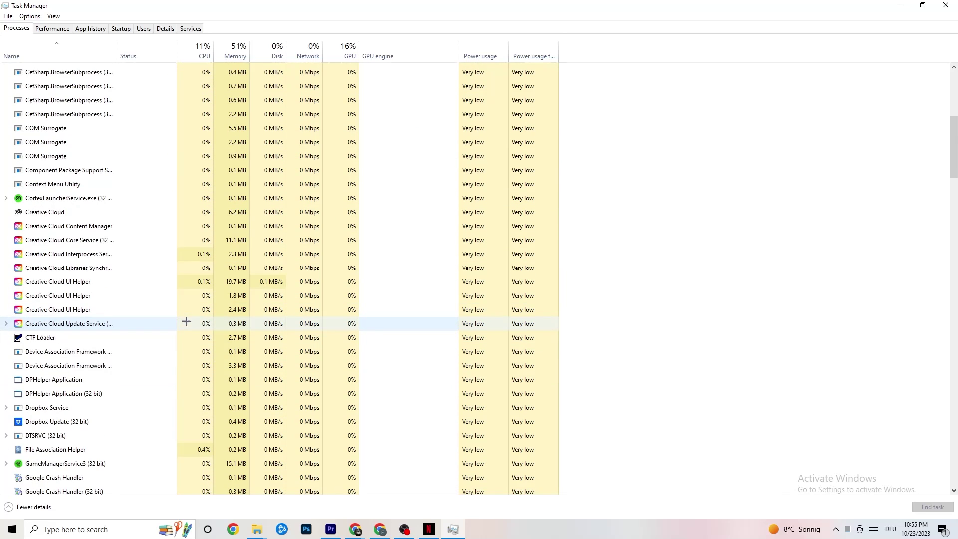
scroll(188, 326, "up", 7)
scroll(169, 292, "down", 3)
scroll(155, 292, "up", 3)
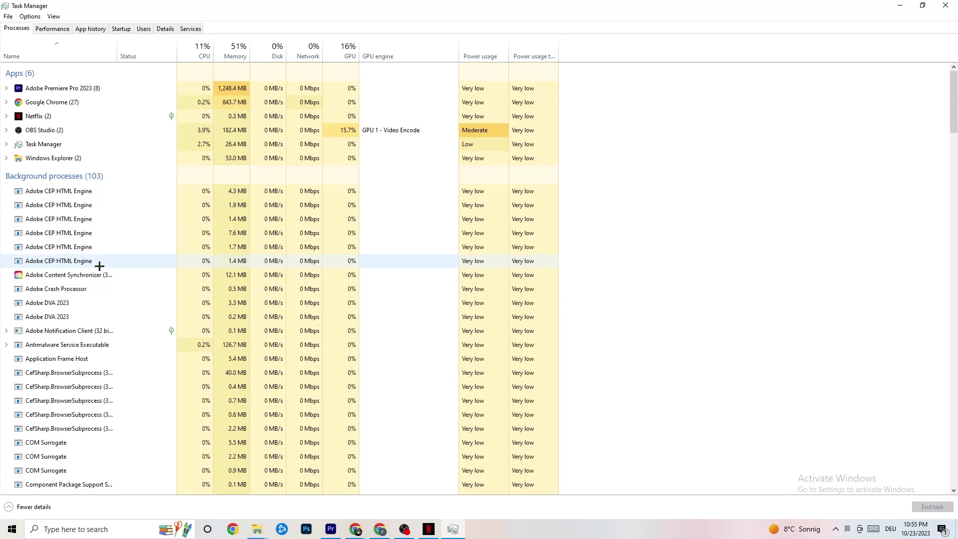
right_click(80, 118)
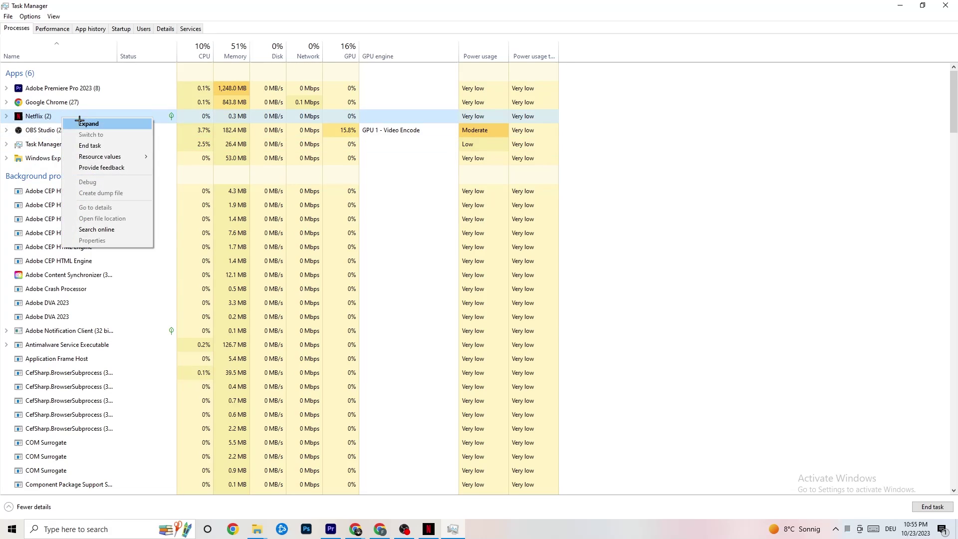
left_click(100, 145)
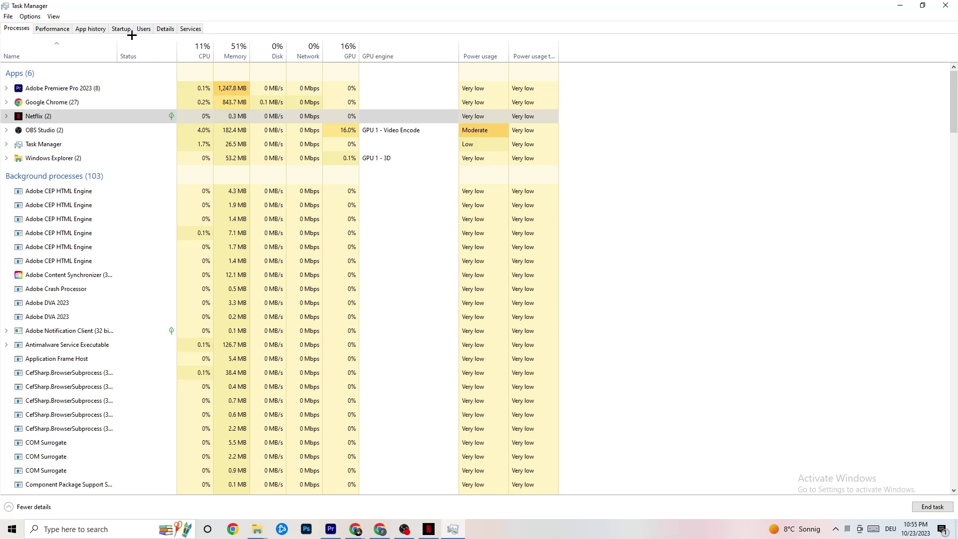
Step: On the Details tab, review Adobe Premiere Pro.exe's priority levels and leave it at Normal
left_click(156, 30)
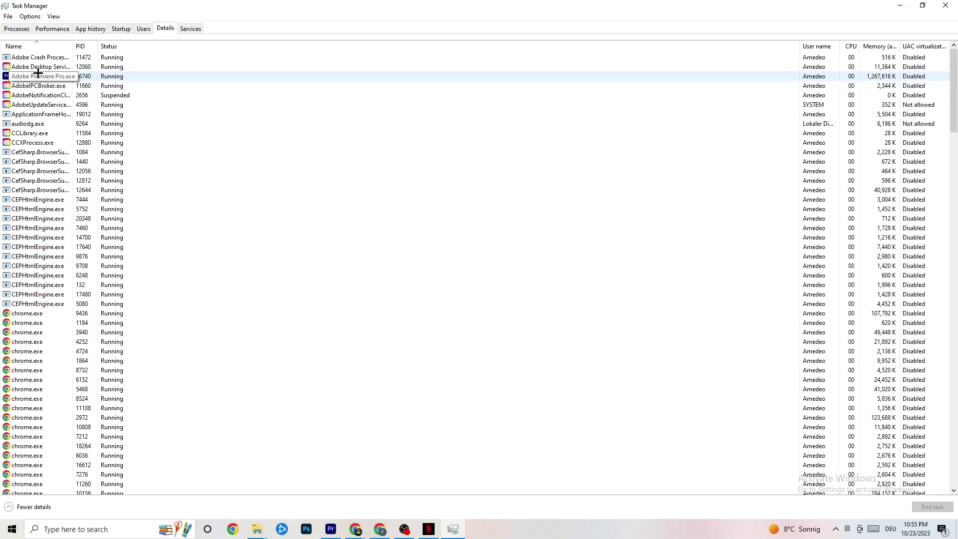
right_click(94, 78)
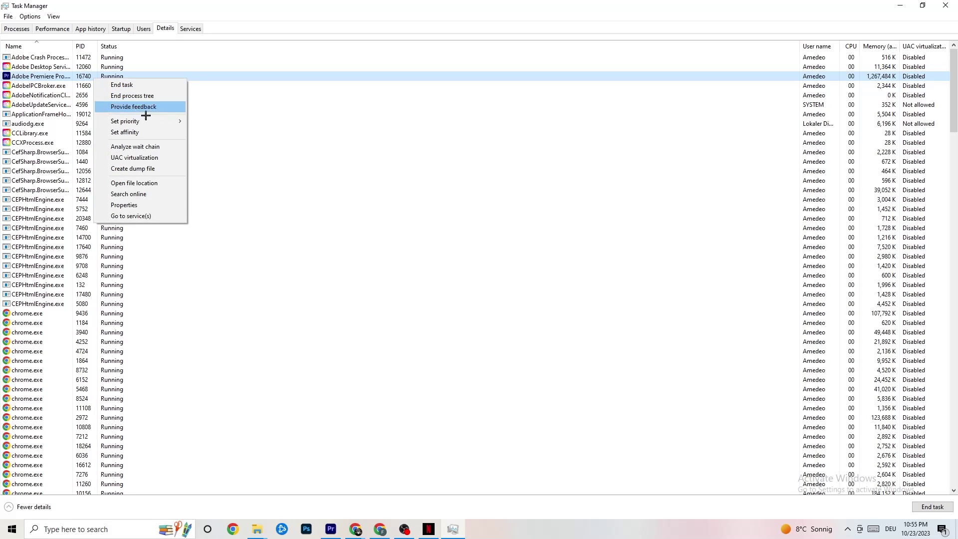
mouse_move(148, 122)
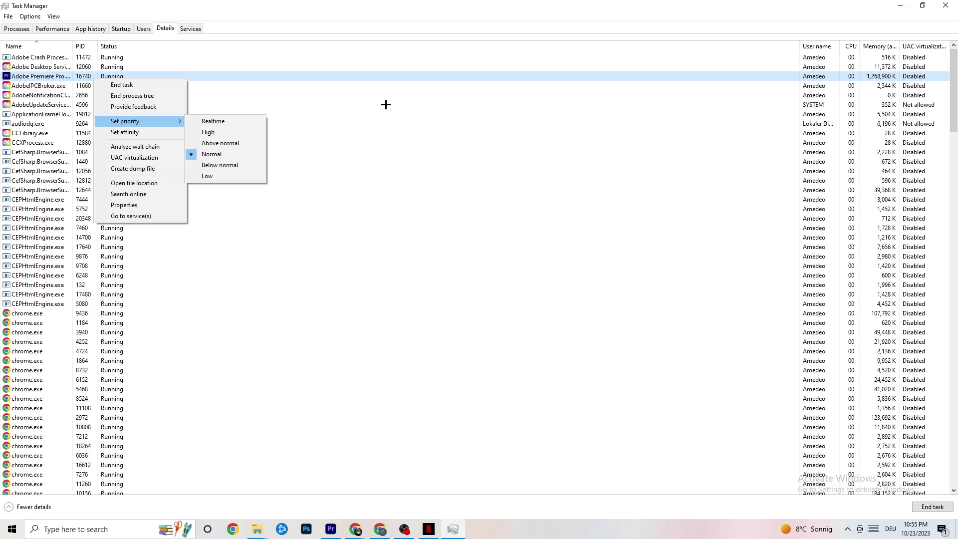
left_click(159, 121)
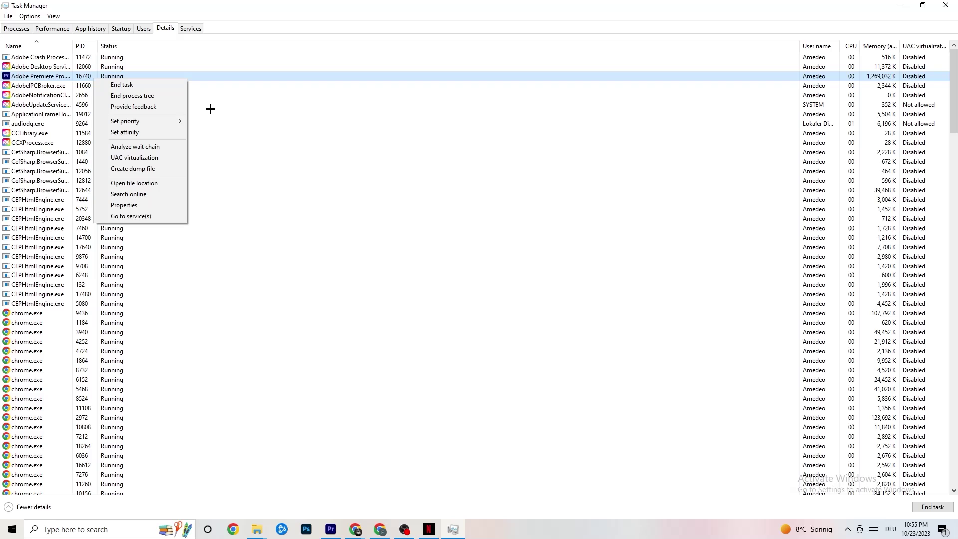
Step: Show the Startup tab and inspect Google Drive and Pivot Software startup options without changing them
left_click(120, 28)
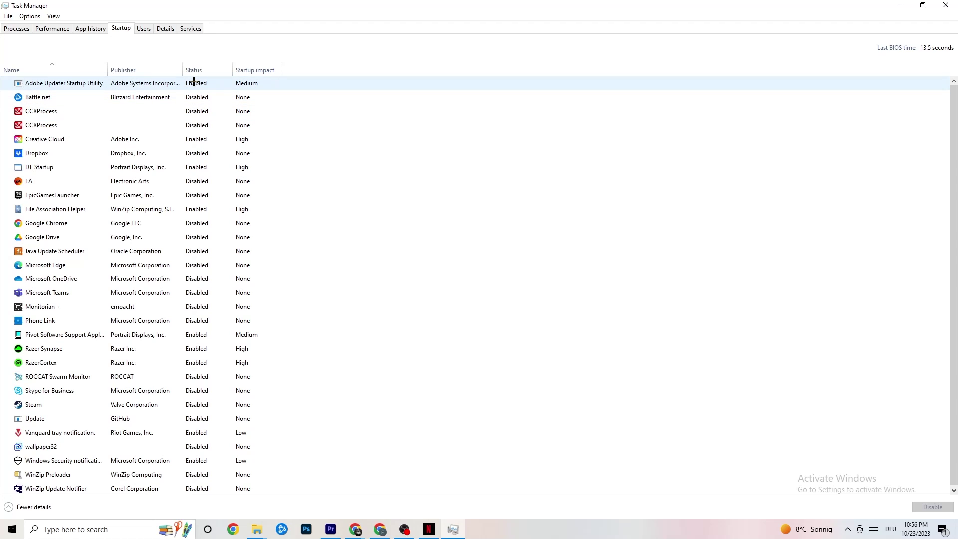
right_click(138, 237)
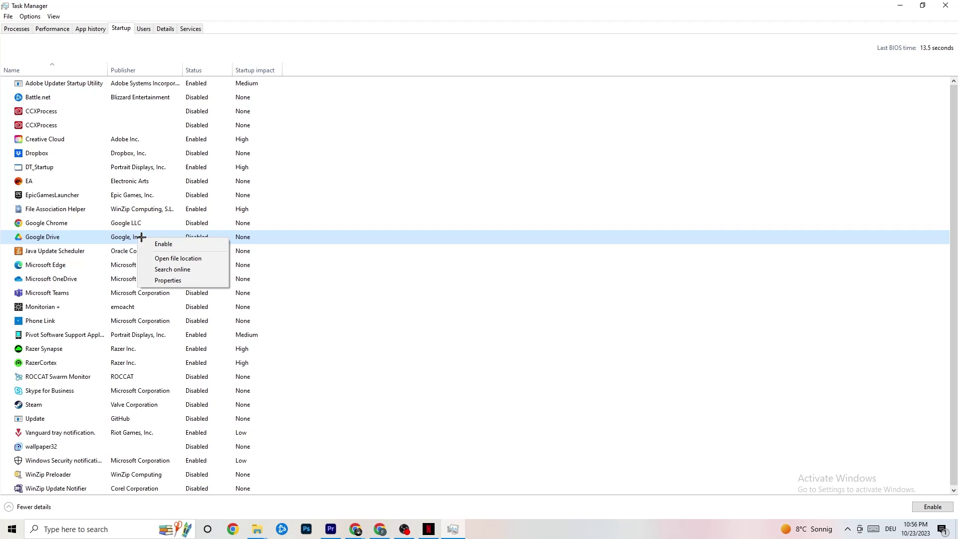
left_click(188, 335)
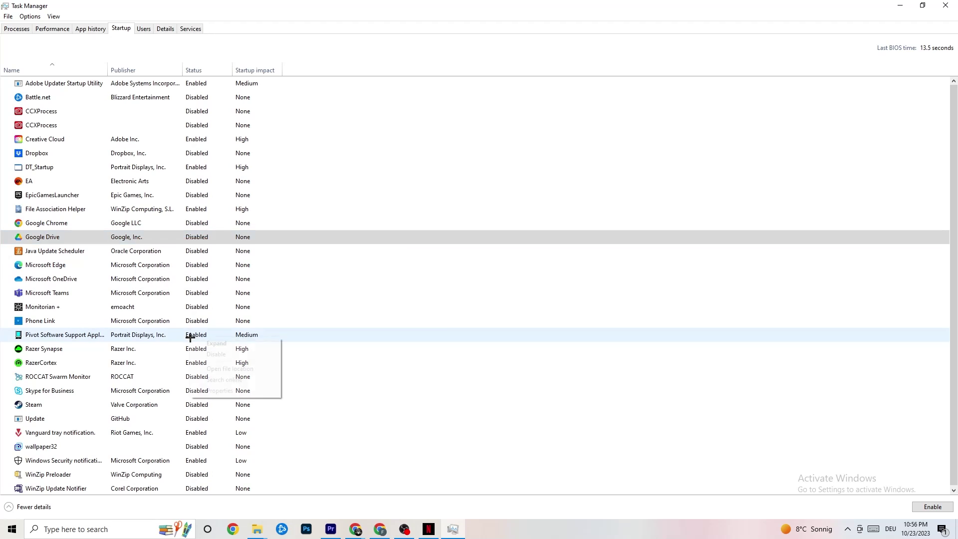
right_click(189, 337)
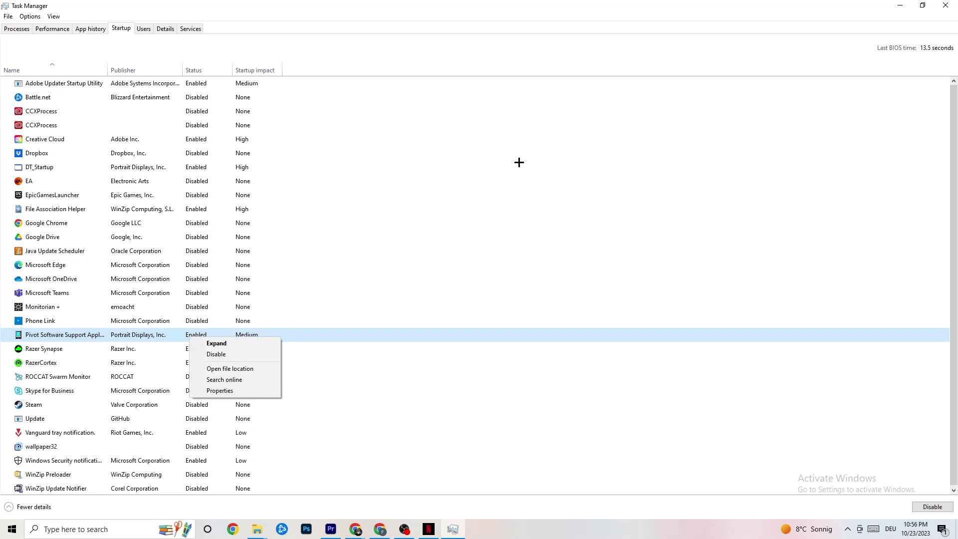
left_click(387, 15)
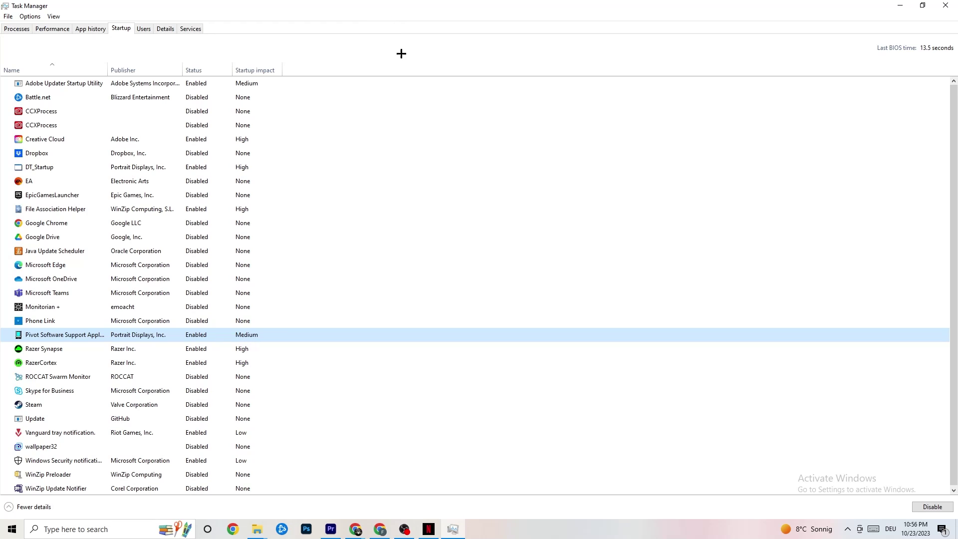
Step: Close the Task Manager window, returning to the desktop
left_click(946, 5)
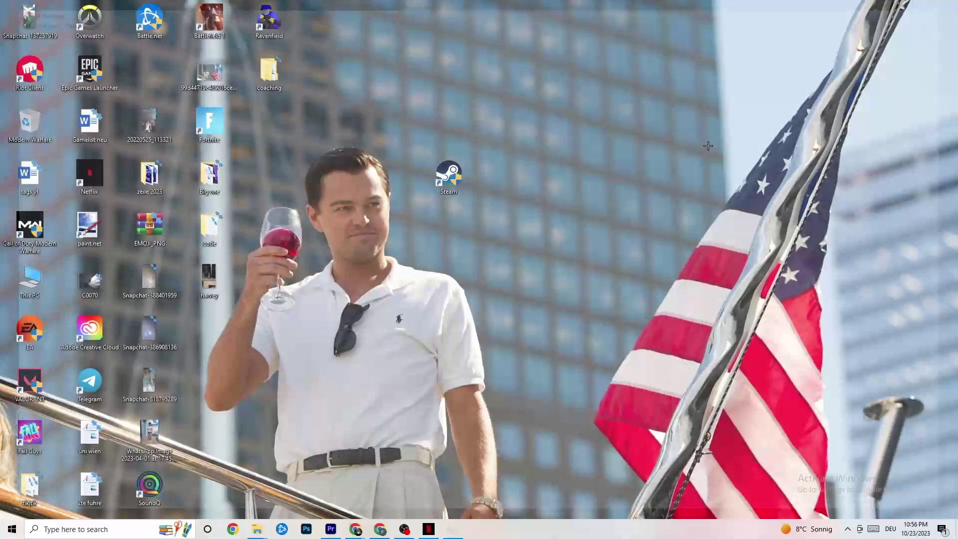